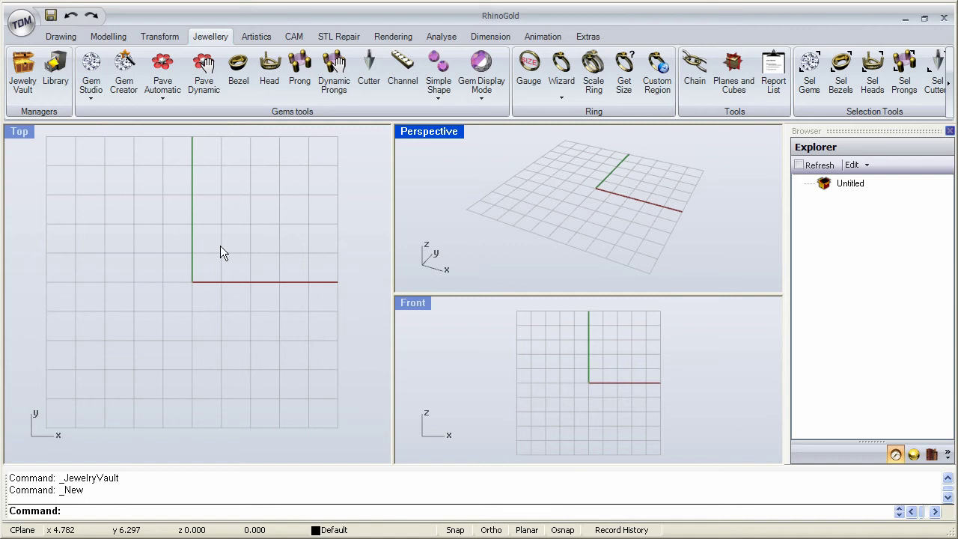
click(22, 23)
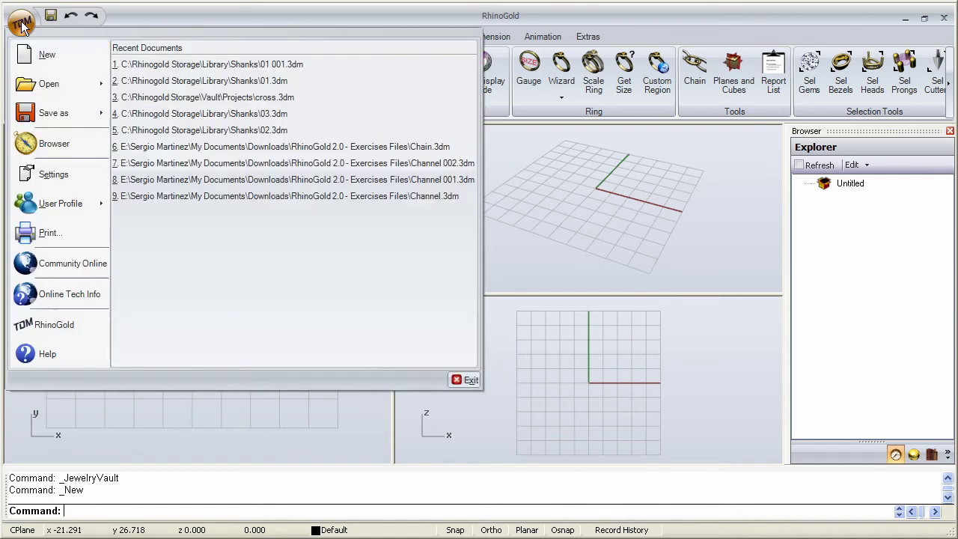
mouse_move(56, 116)
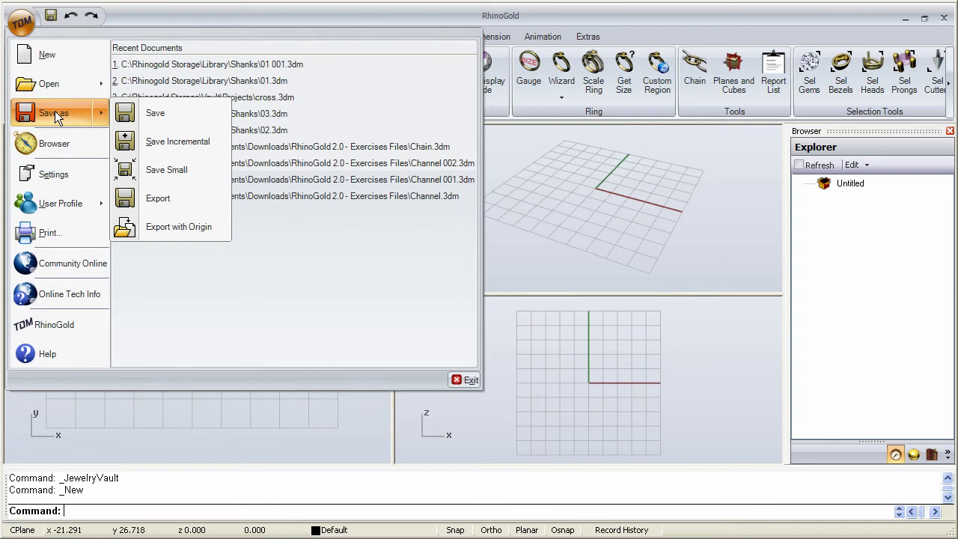
mouse_move(51, 89)
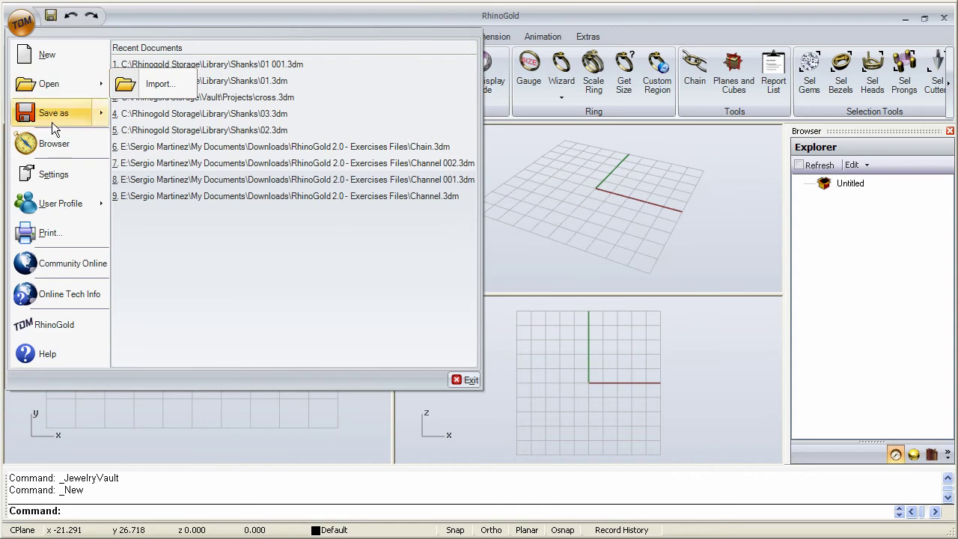
click(23, 25)
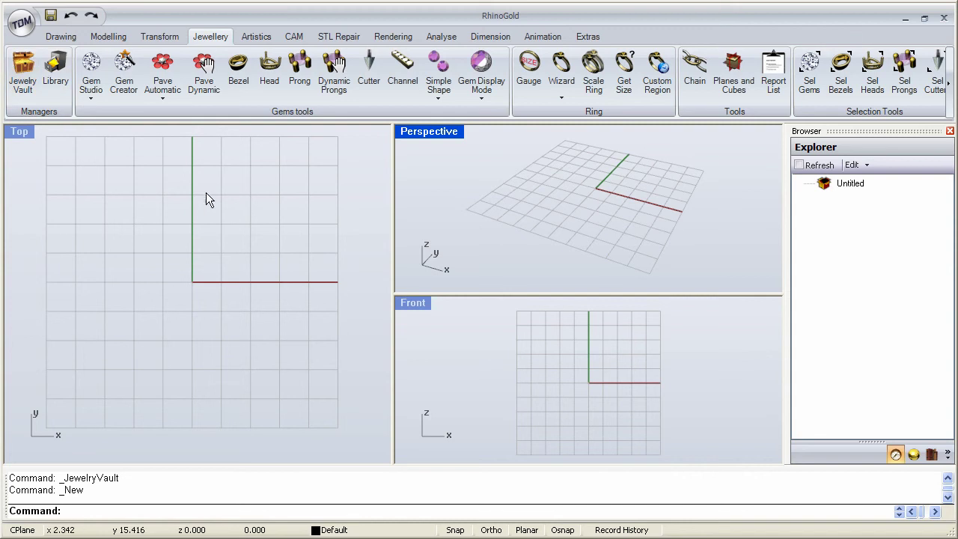
- Open the design 18x13 Oval 001.3dm from the 2010 projects folder of the Jewelry Vault
click(23, 71)
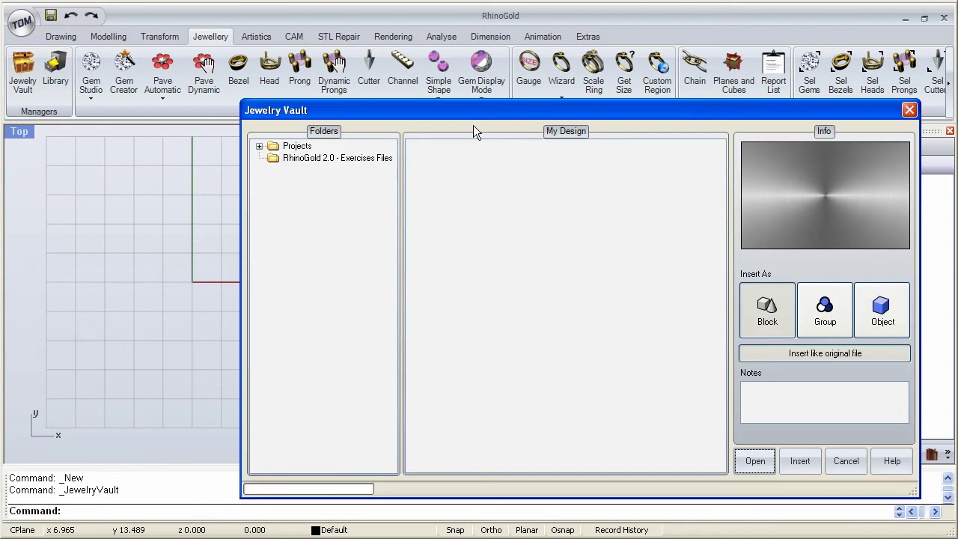
drag(464, 112, 340, 76)
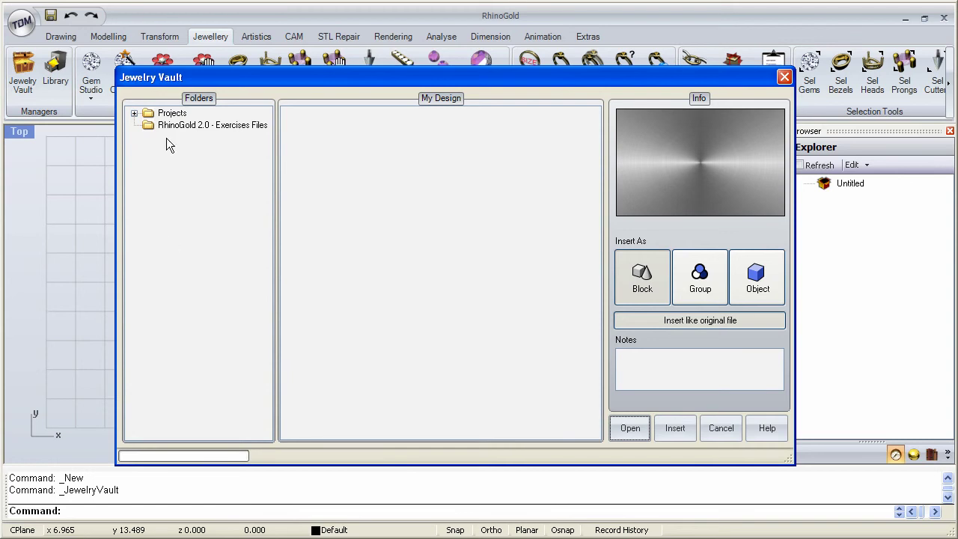
click(135, 114)
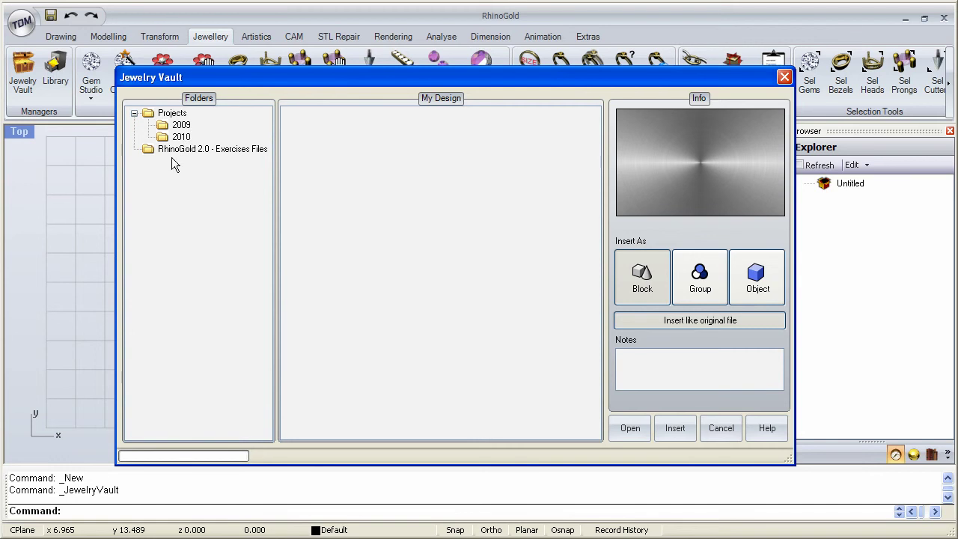
click(181, 137)
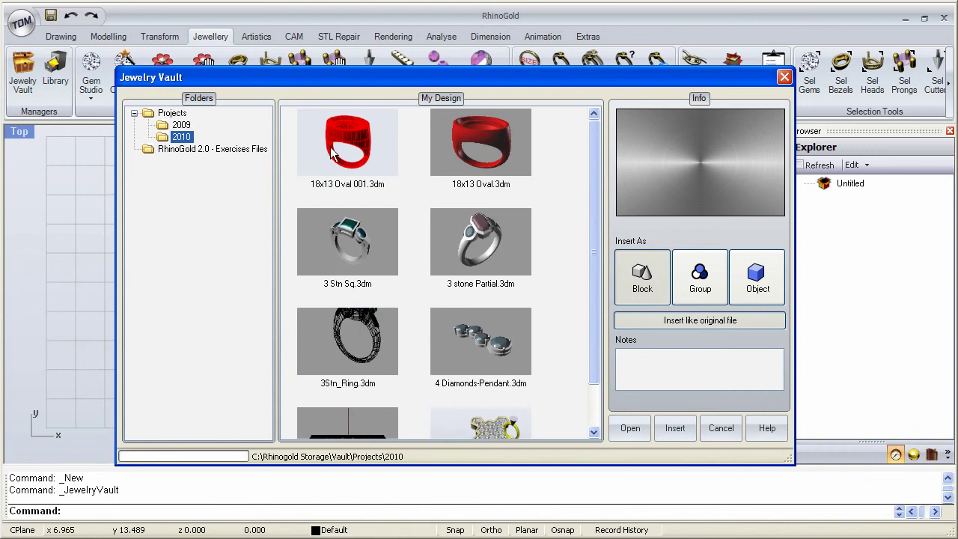
scroll(595, 162, down, 2)
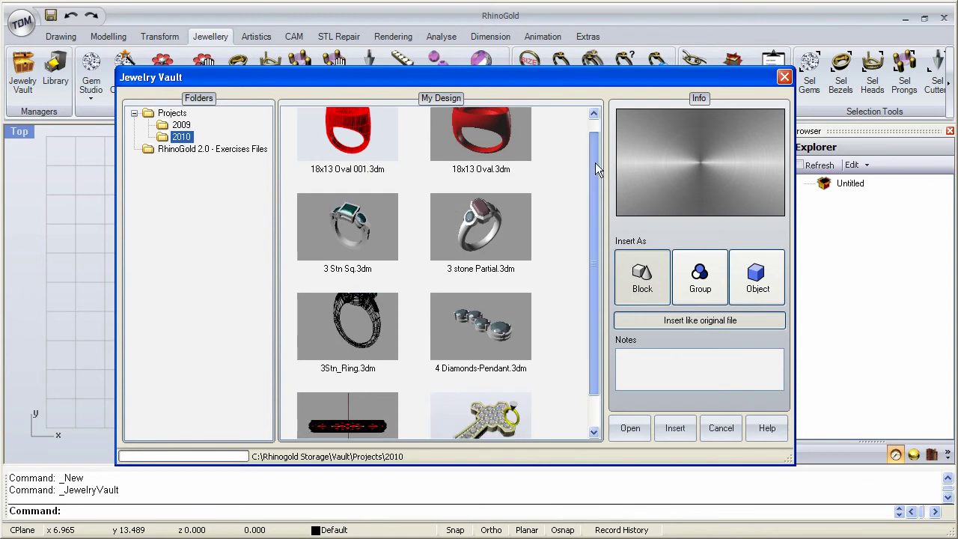
scroll(596, 151, up, 2)
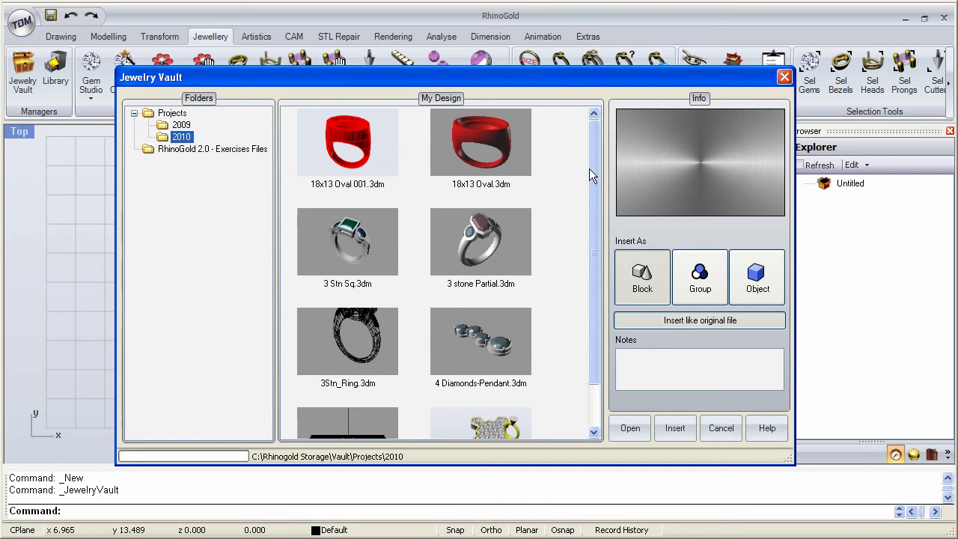
drag(589, 177, 597, 222)
scroll(589, 205, up, 3)
click(364, 148)
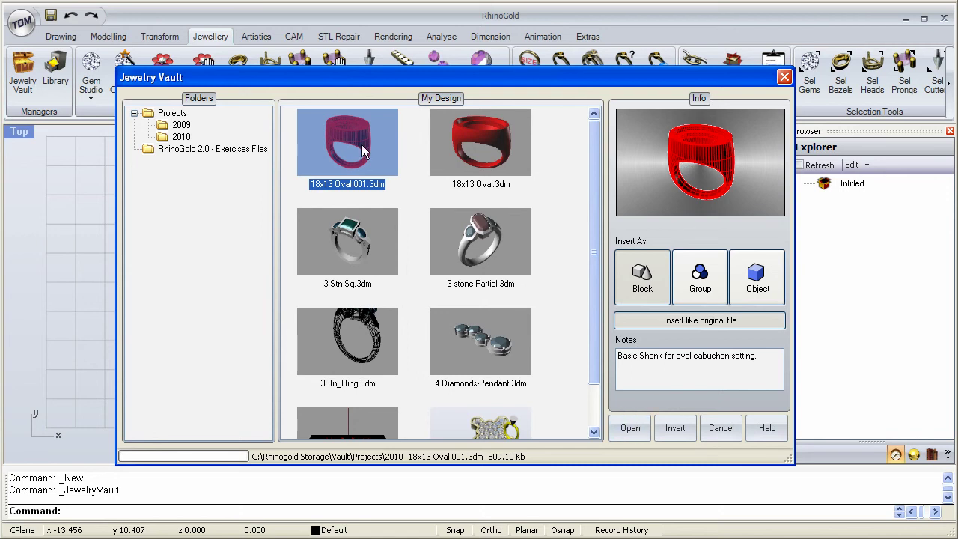
click(631, 430)
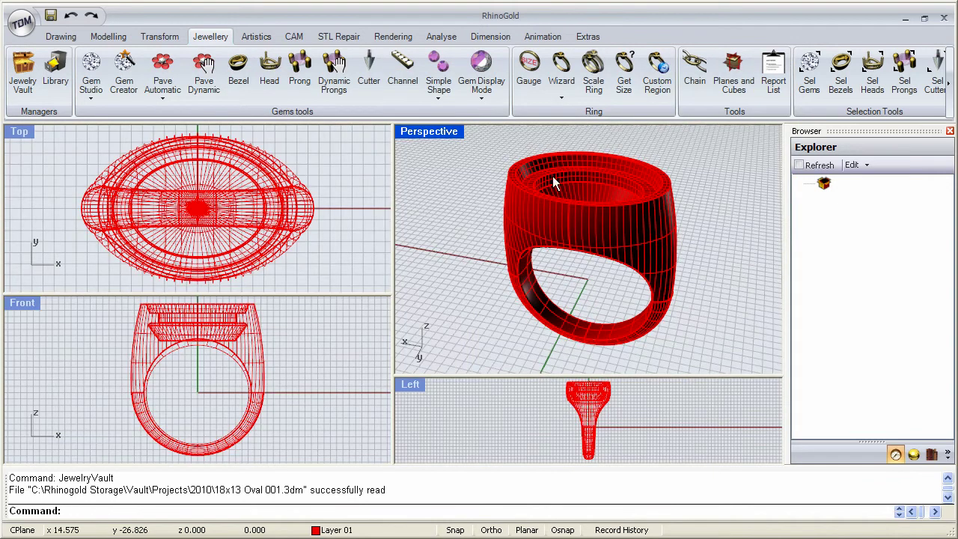
- Examine the oval ring model from several angles in the Perspective view
right_drag(699, 216, 646, 238)
click(644, 240)
right_drag(508, 276, 684, 212)
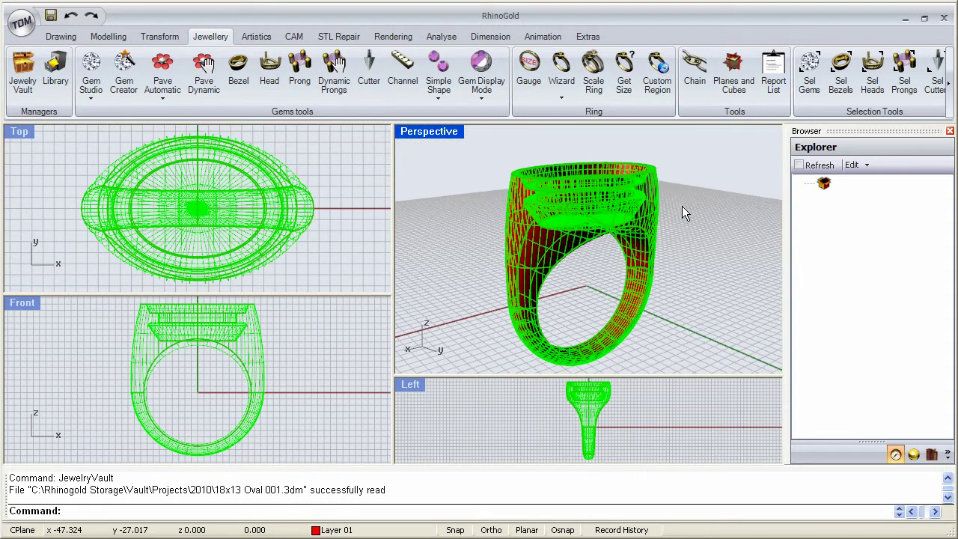
click(684, 212)
mouse_move(666, 267)
right_down()
mouse_move(549, 252)
mouse_move(615, 225)
mouse_move(434, 152)
right_up()
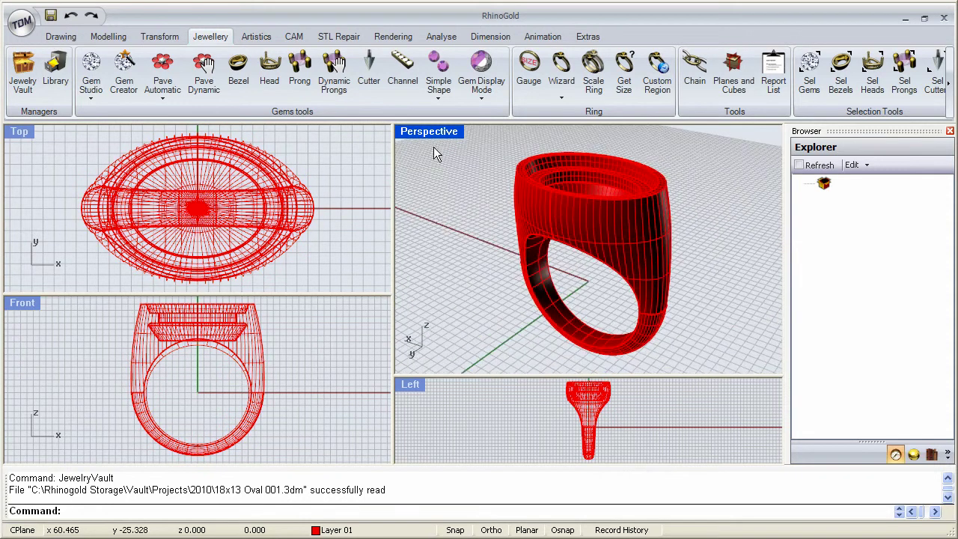
click(437, 132)
click(441, 194)
mouse_move(441, 194)
right_down()
mouse_move(689, 193)
mouse_move(552, 246)
mouse_move(441, 150)
mouse_move(641, 234)
mouse_move(476, 210)
mouse_move(560, 209)
mouse_move(609, 231)
right_up()
click(439, 131)
click(427, 175)
right_drag(676, 301, 528, 144)
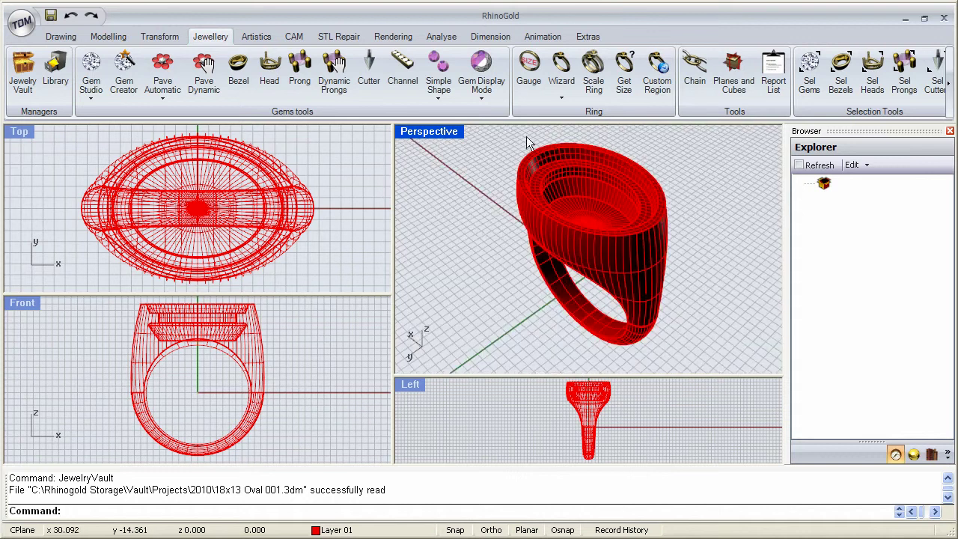
right_drag(554, 218, 620, 217)
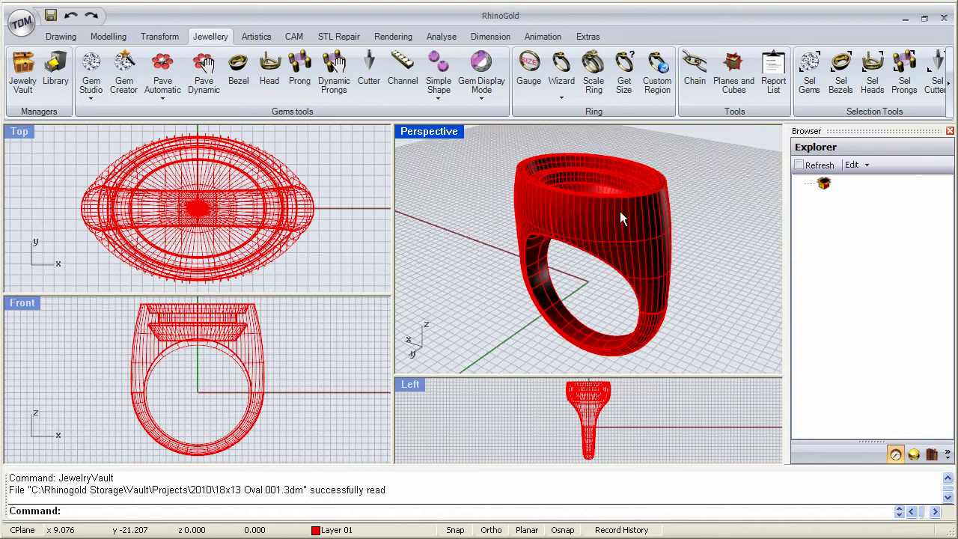
right_drag(552, 209, 522, 225)
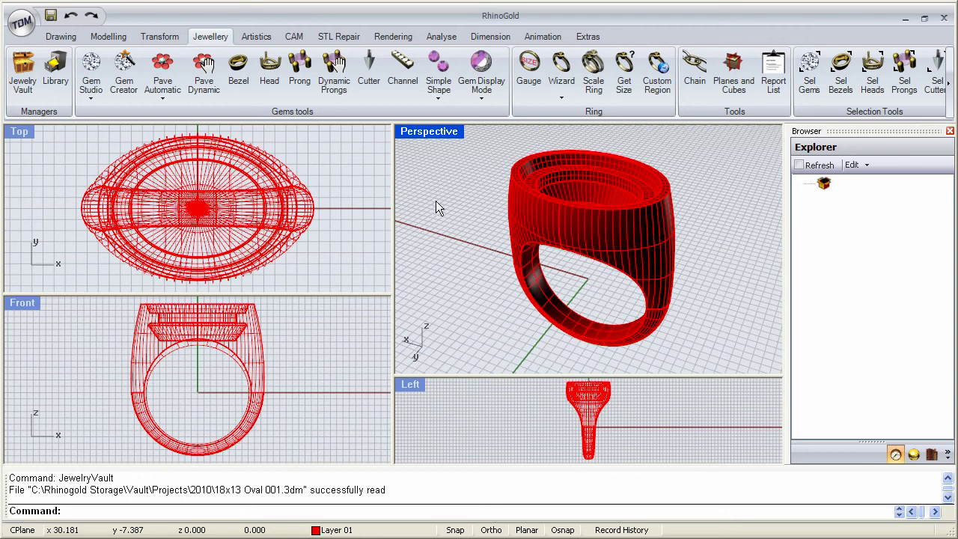
- Open the component 02.3dm from the Library's Shanks folder without saving changes to the oval ring file
click(55, 69)
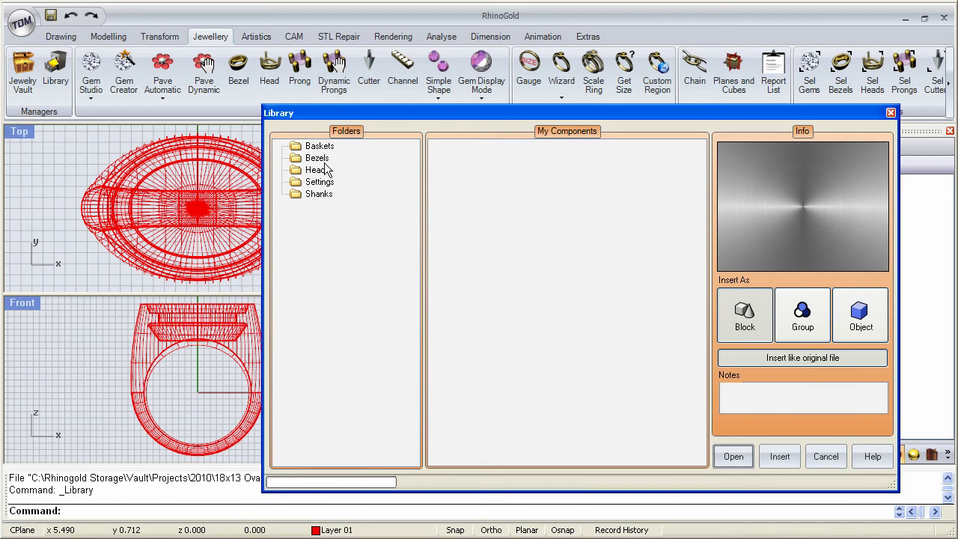
click(318, 195)
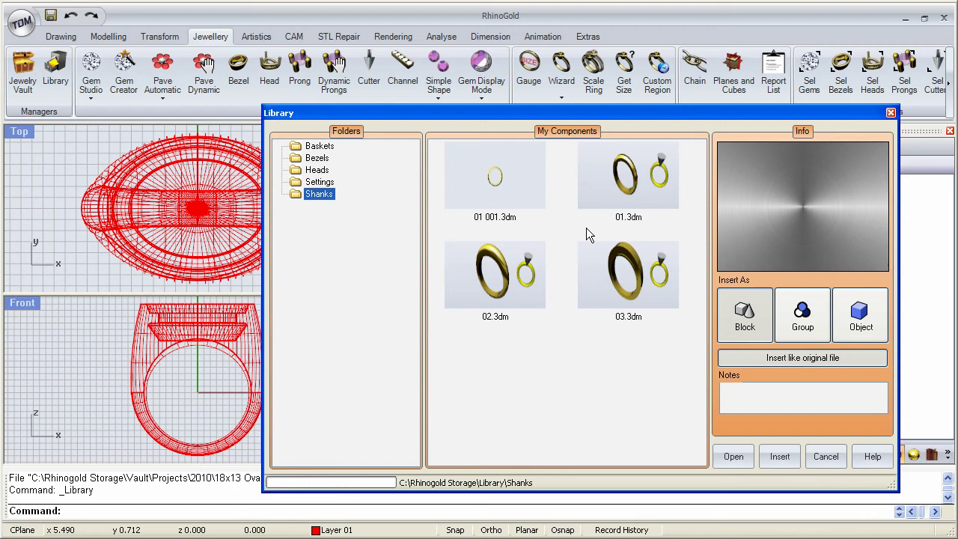
click(507, 274)
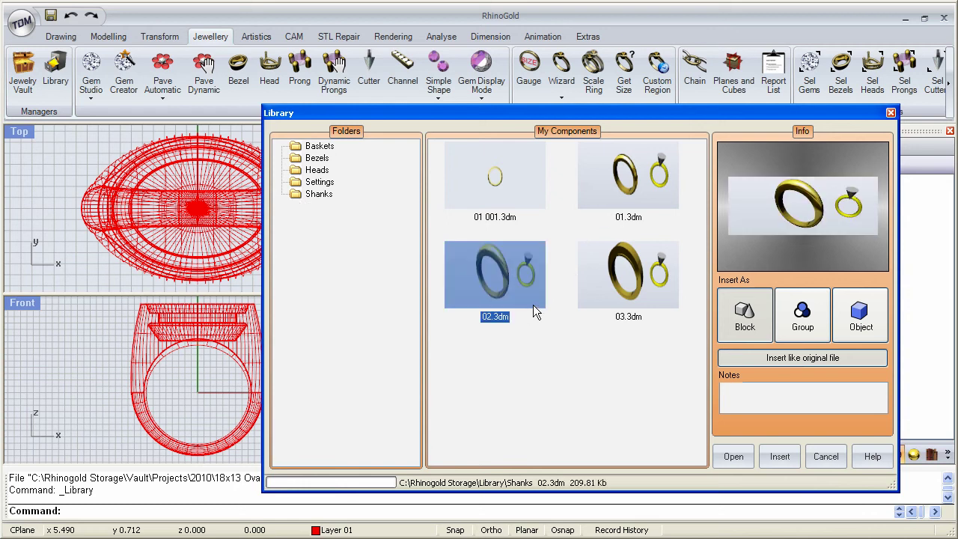
click(733, 455)
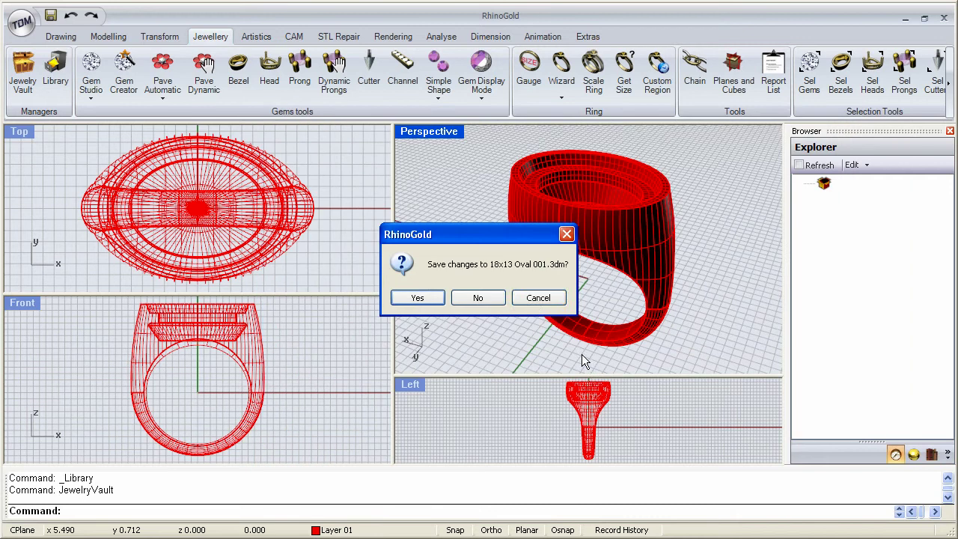
click(482, 299)
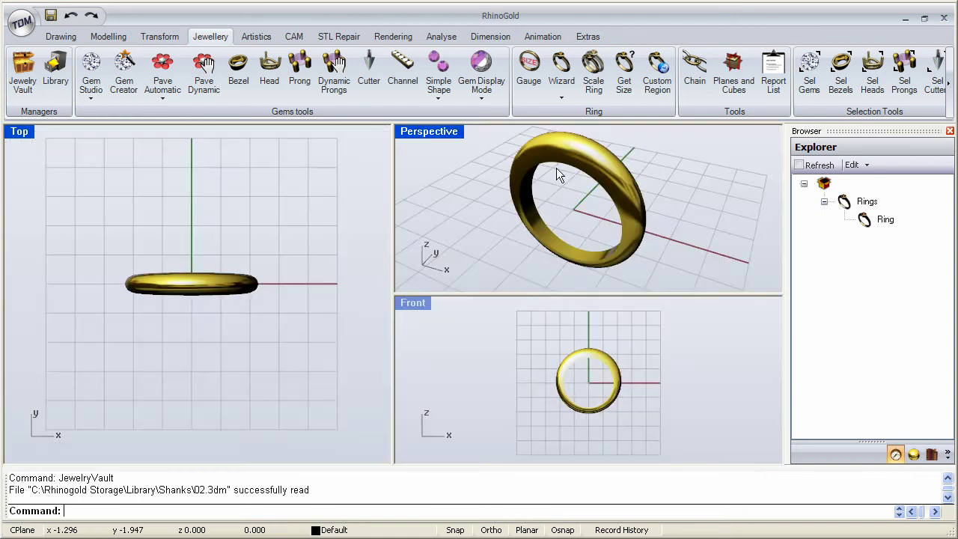
- Maximize the Perspective viewport to inspect the gold ring shank up close
click(556, 168)
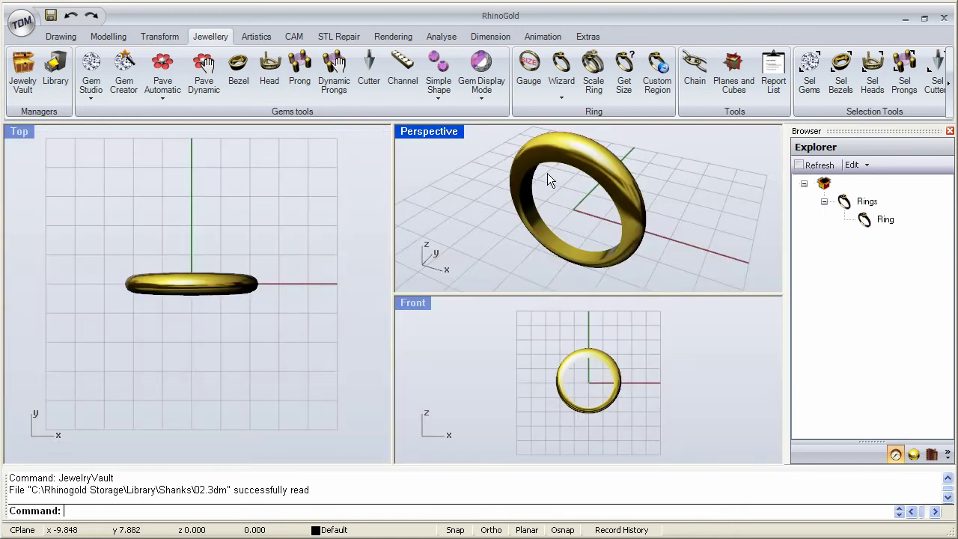
double_click(444, 133)
right_drag(456, 316, 535, 298)
scroll(489, 335, up, 3)
click(498, 275)
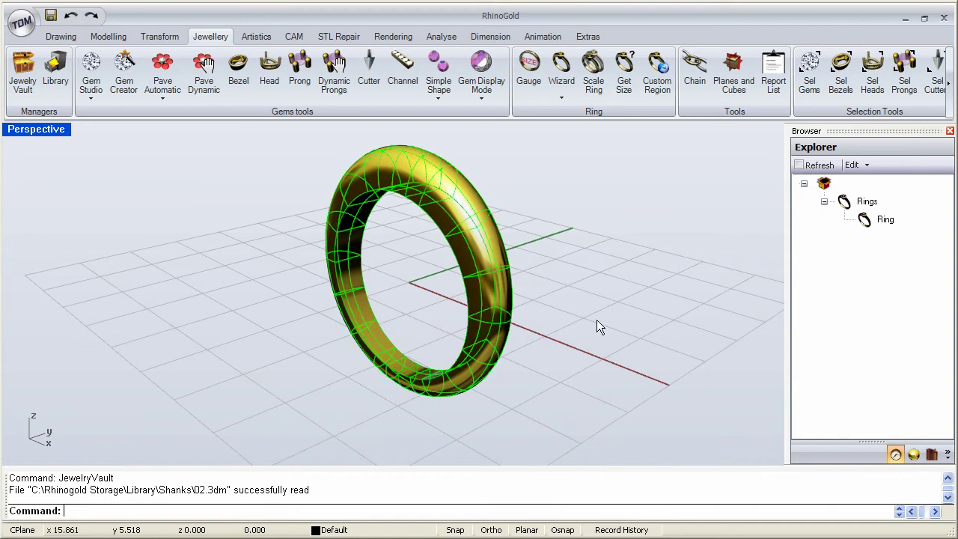
click(616, 274)
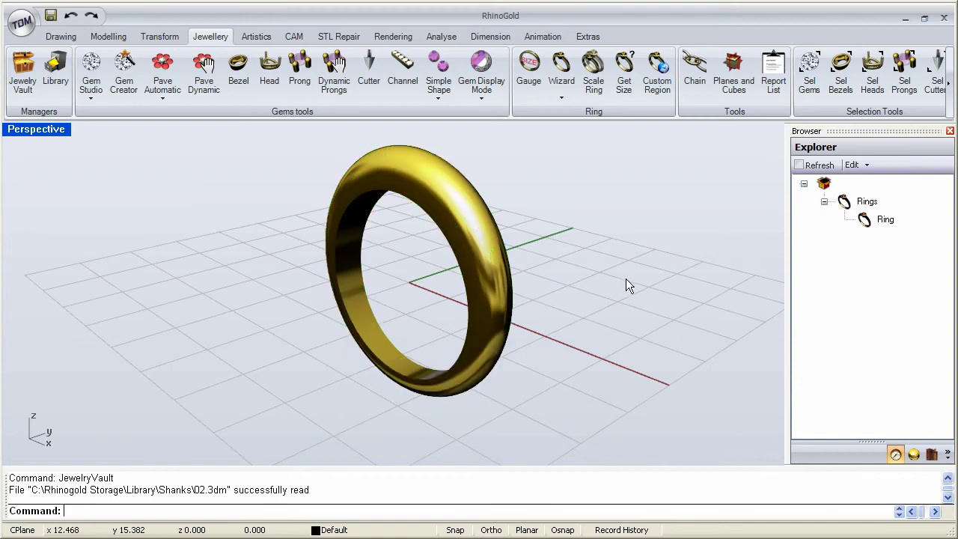
- Edit the ring in the Ring Wizard and set the width of its 12 o'clock profile to 6.00
click(884, 219)
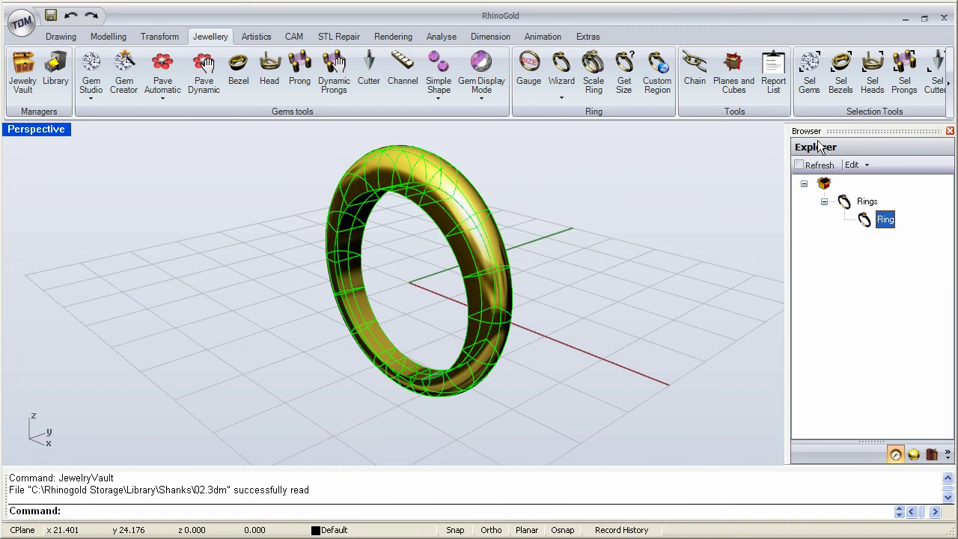
double_click(887, 220)
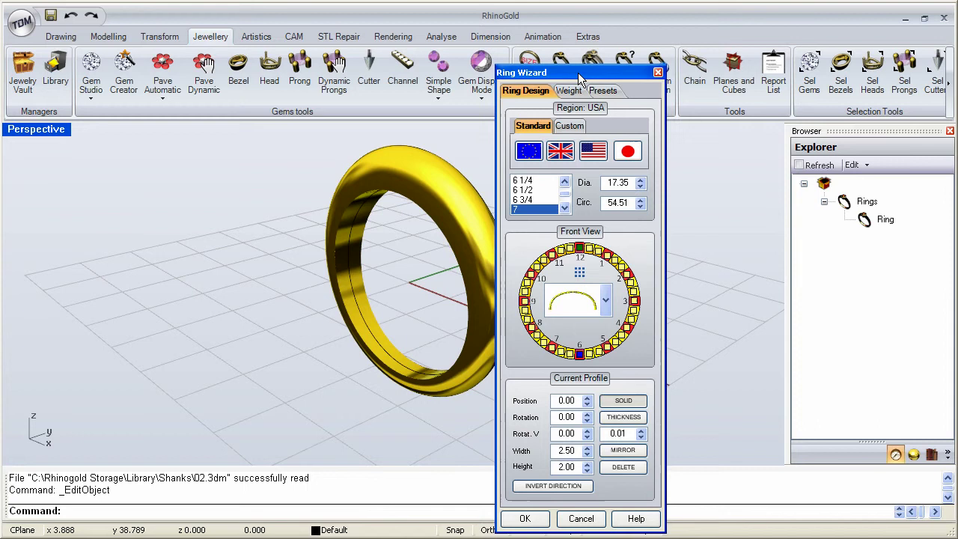
drag(574, 72, 167, 30)
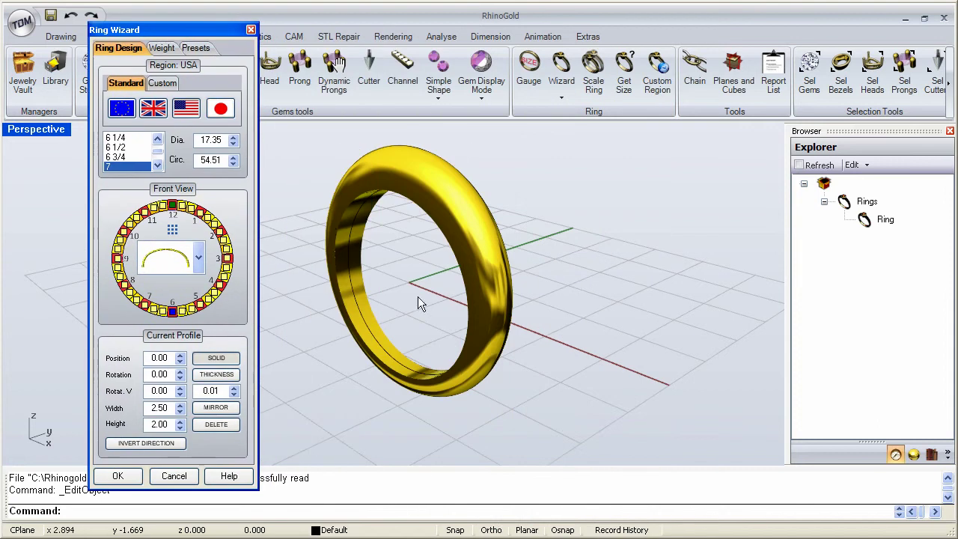
mouse_move(417, 297)
right_down()
mouse_move(442, 299)
mouse_move(416, 296)
right_up()
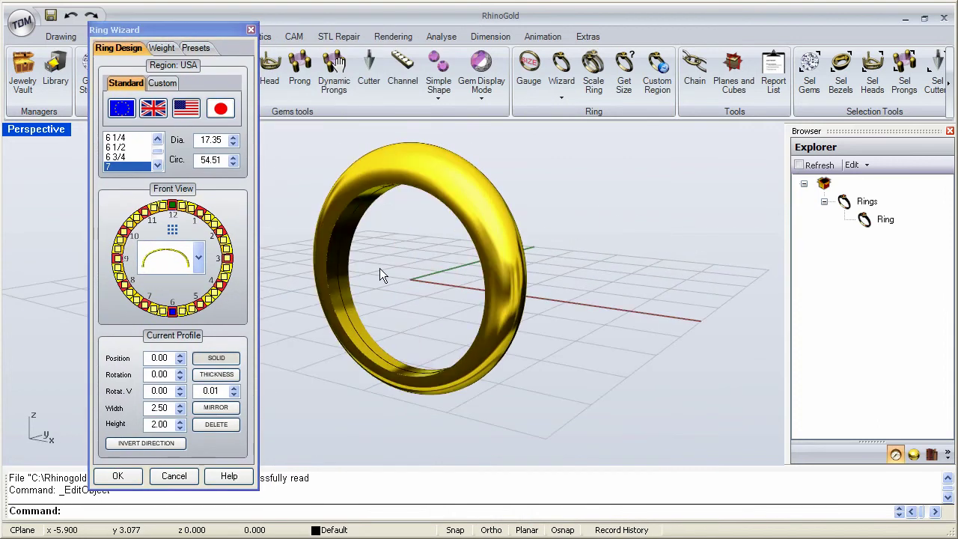
click(173, 207)
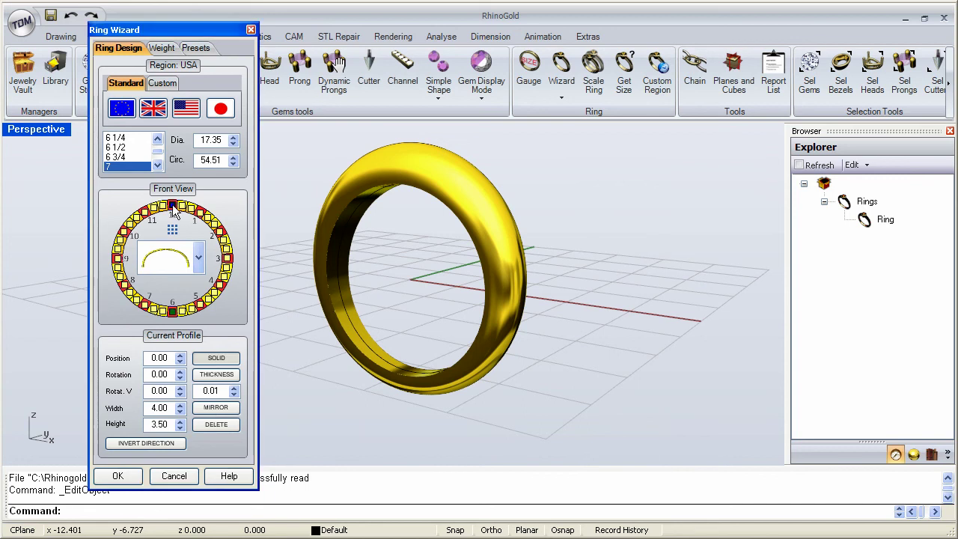
click(179, 405)
click(179, 405)
click(180, 404)
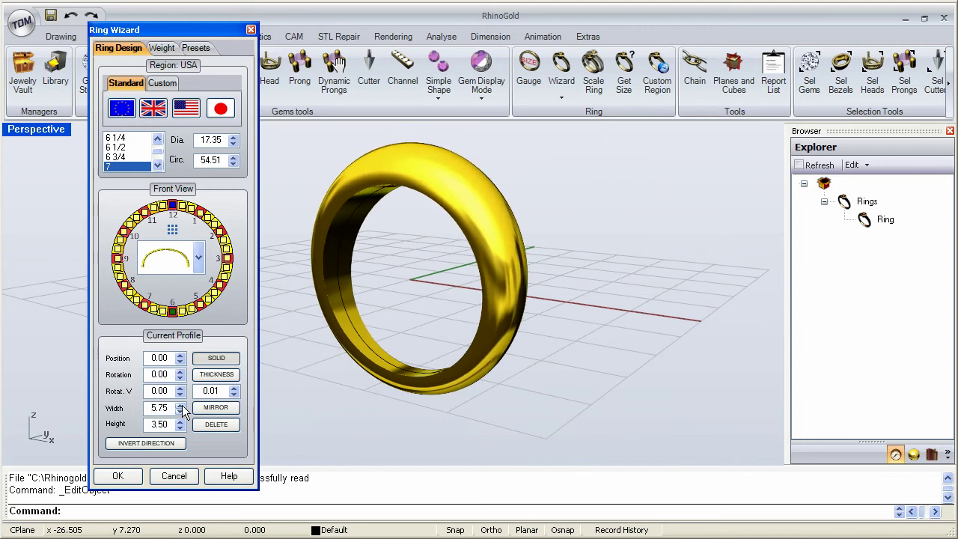
click(179, 405)
right_drag(605, 293, 464, 195)
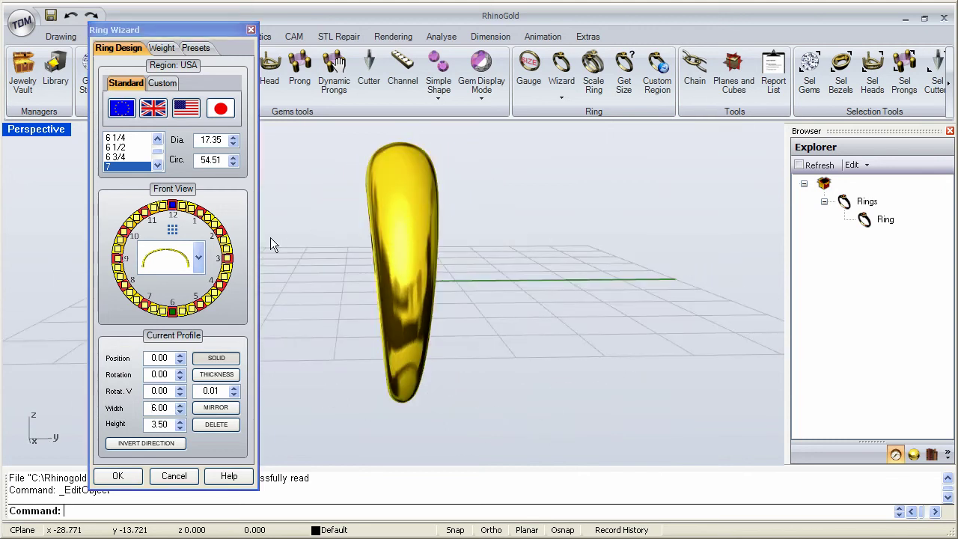
- Set the ring to USA size 7 1/2 and apply the Ring Wizard changes
scroll(131, 159, down, 3)
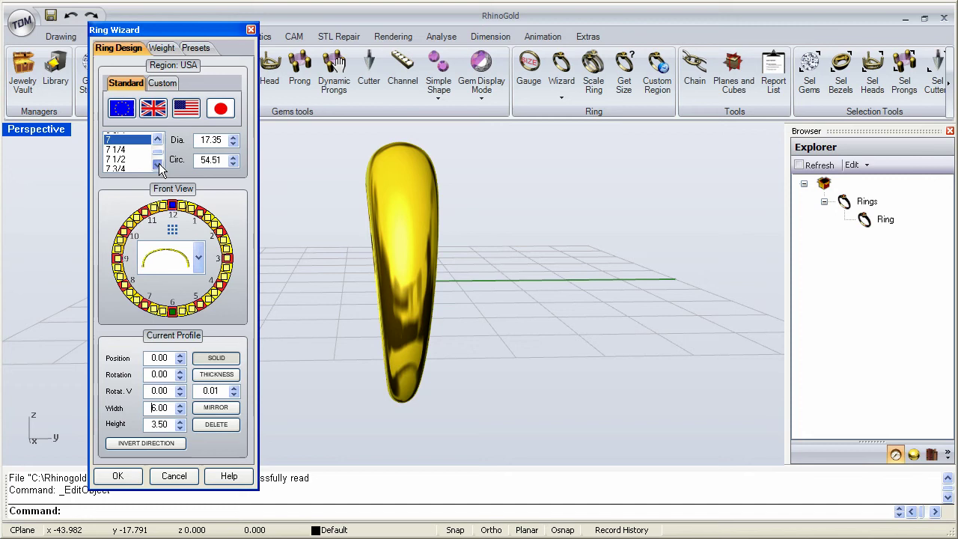
click(125, 157)
right_drag(395, 302, 453, 239)
right_drag(581, 319, 475, 230)
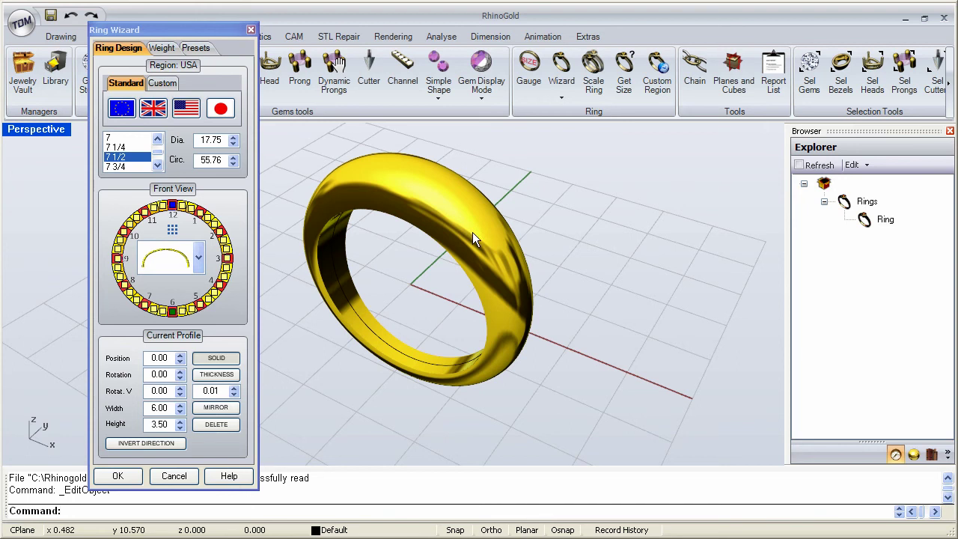
click(118, 476)
right_drag(449, 314, 434, 203)
click(432, 196)
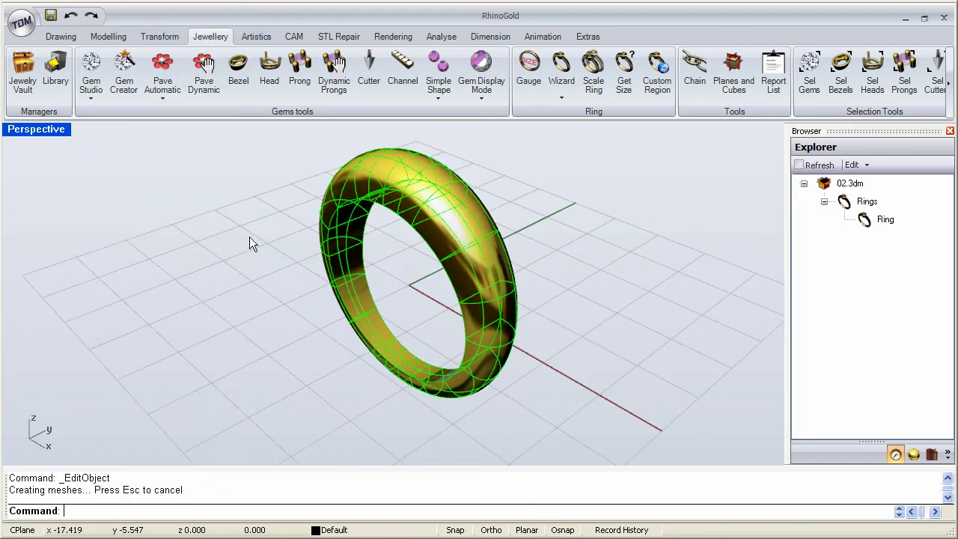
right_drag(250, 242, 402, 272)
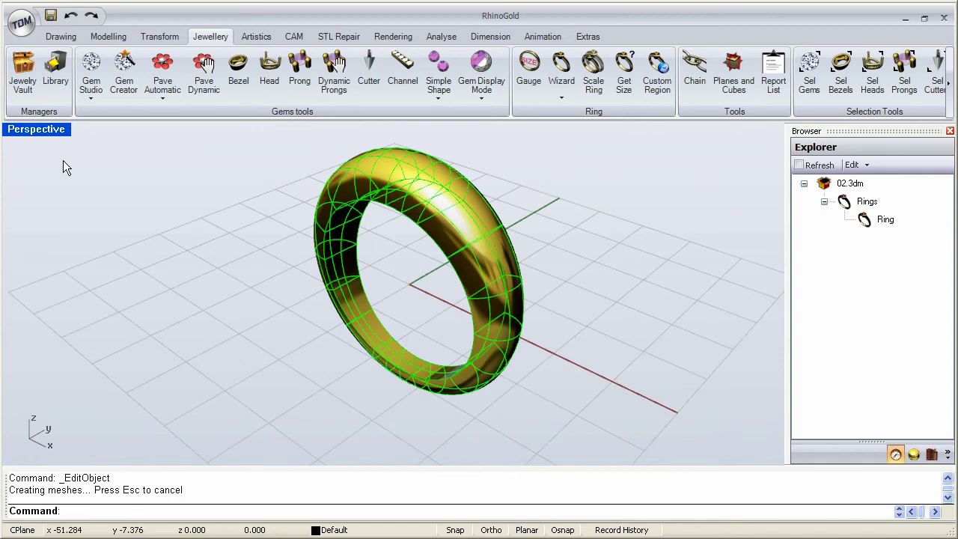
click(21, 75)
right_drag(348, 272, 395, 209)
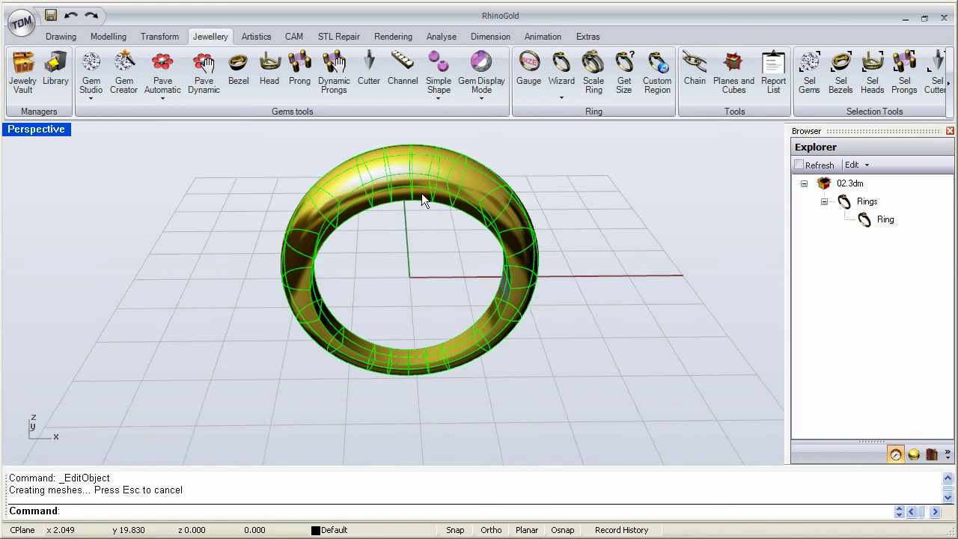
right_drag(422, 196, 404, 220)
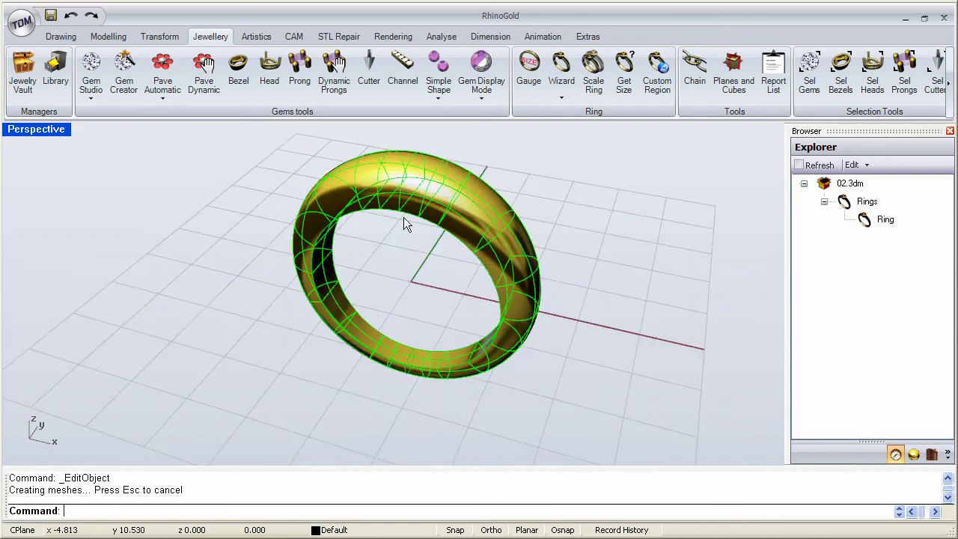
- Review the Vault, Library and Scenario storage paths in the User Profile settings and close them without changes
click(22, 25)
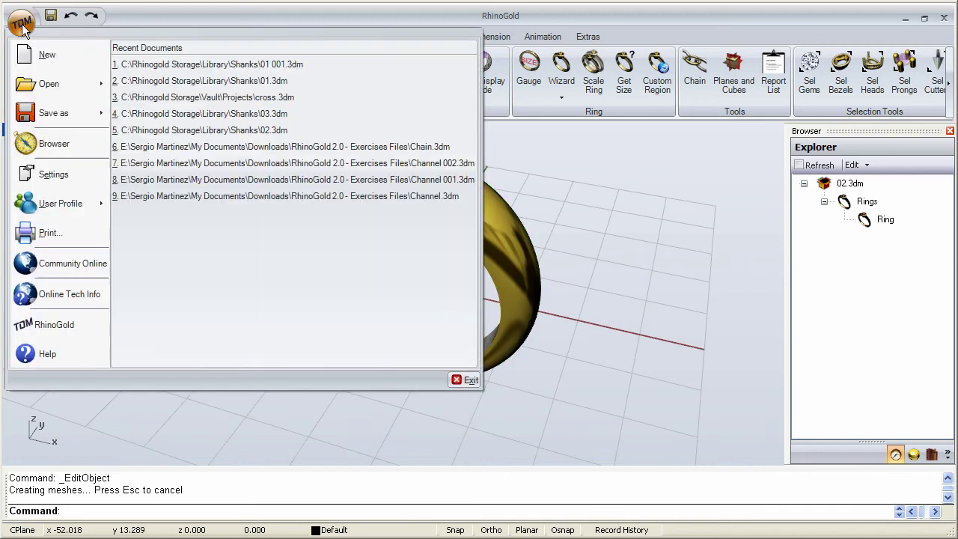
click(50, 200)
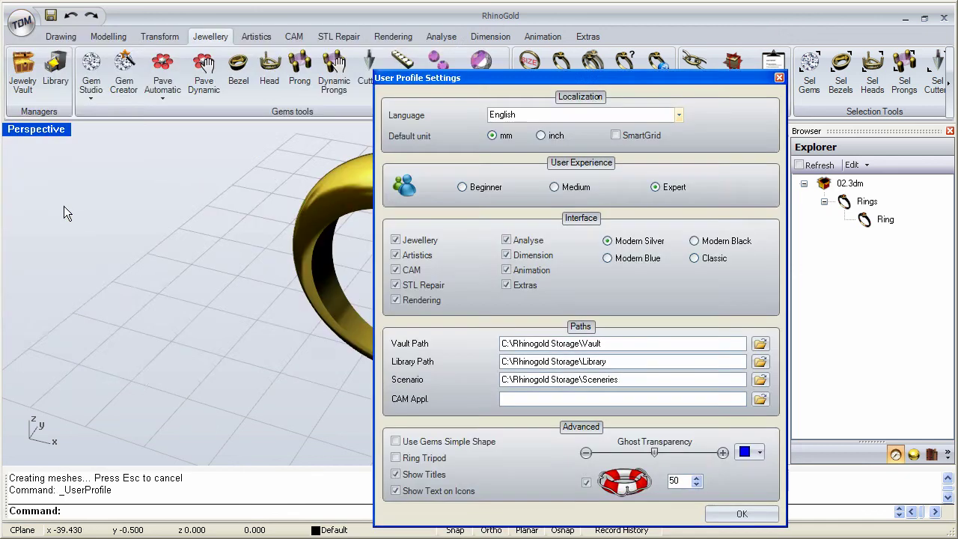
drag(463, 77, 386, 33)
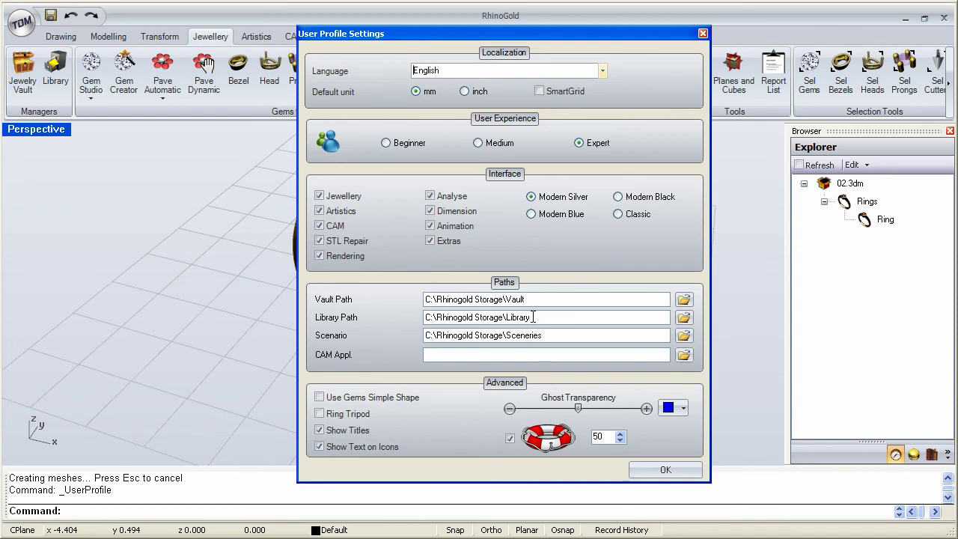
click(663, 470)
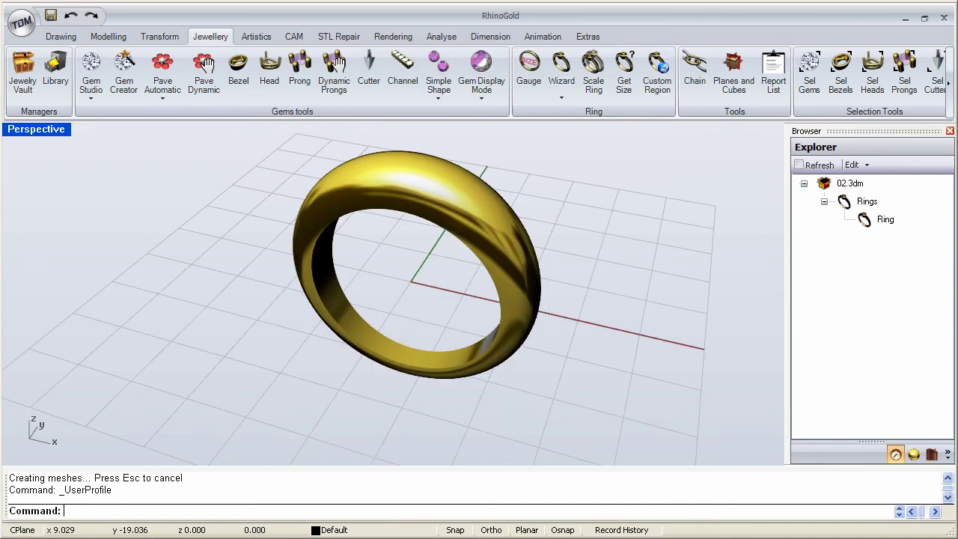
- Switch to Windows Explorer and view the component folders inside C:\Rhinogold Storage\Library
key(super+e)
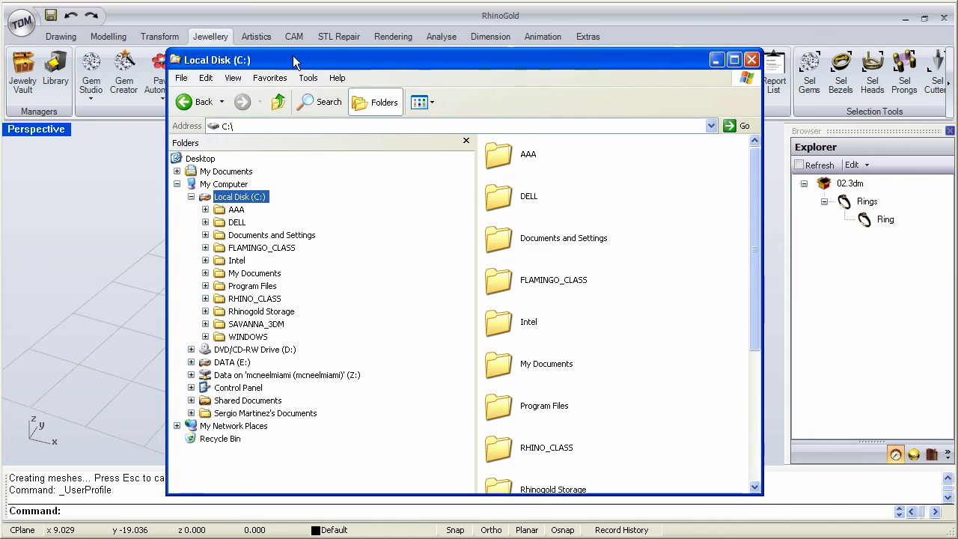
mouse_move(293, 62)
mouse_down()
mouse_move(284, 42)
mouse_move(278, 54)
mouse_up()
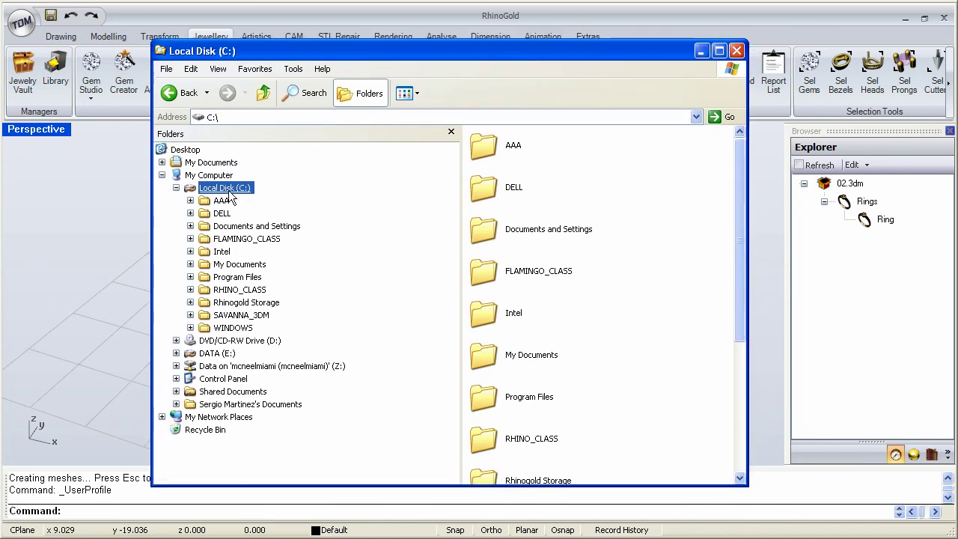
click(238, 303)
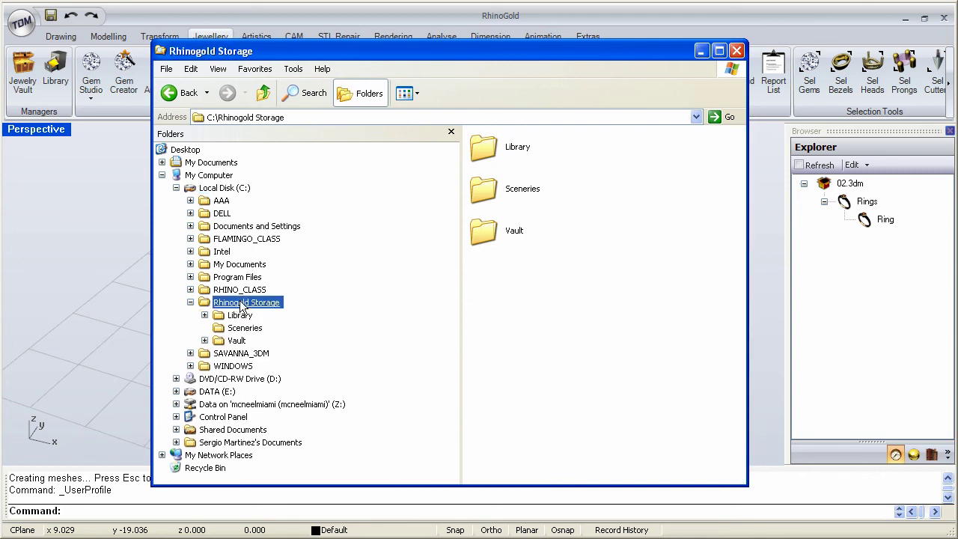
click(205, 315)
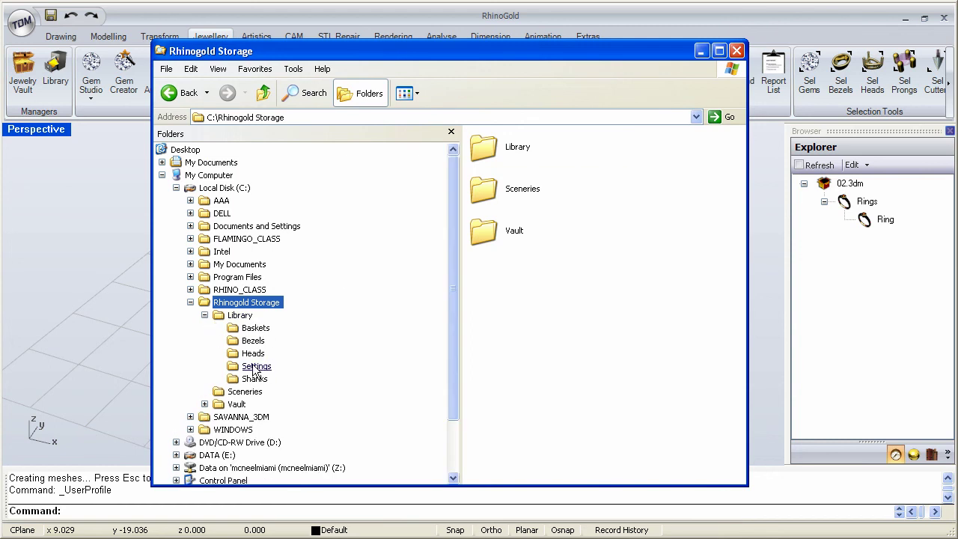
click(238, 315)
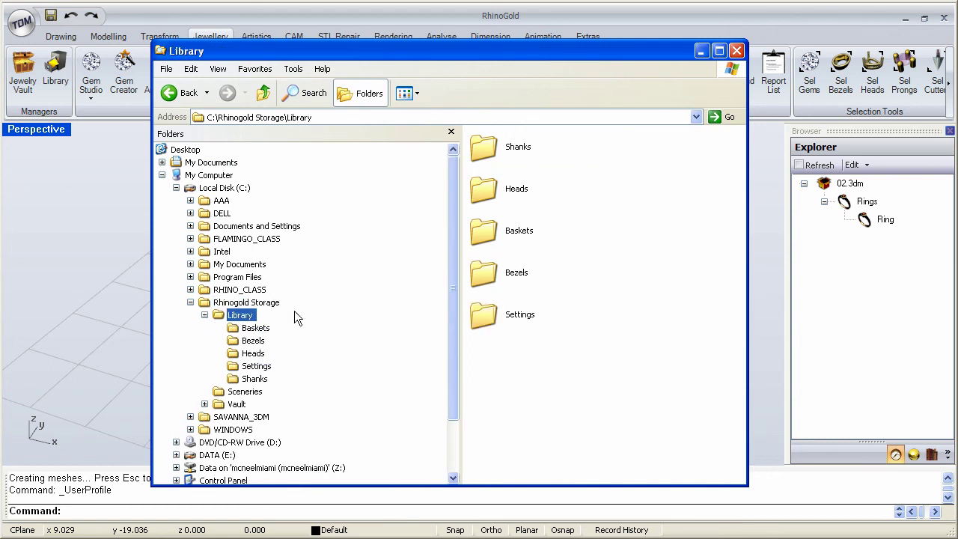
- Examine the Vault's Projects folder structure, return to the Rhinogold Storage folder and close Windows Explorer
click(205, 404)
click(254, 418)
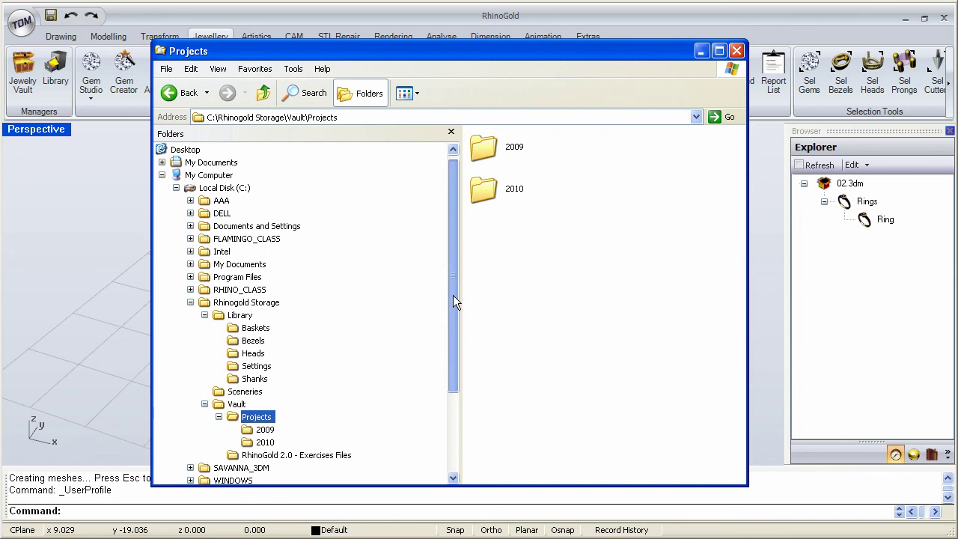
drag(453, 298, 451, 352)
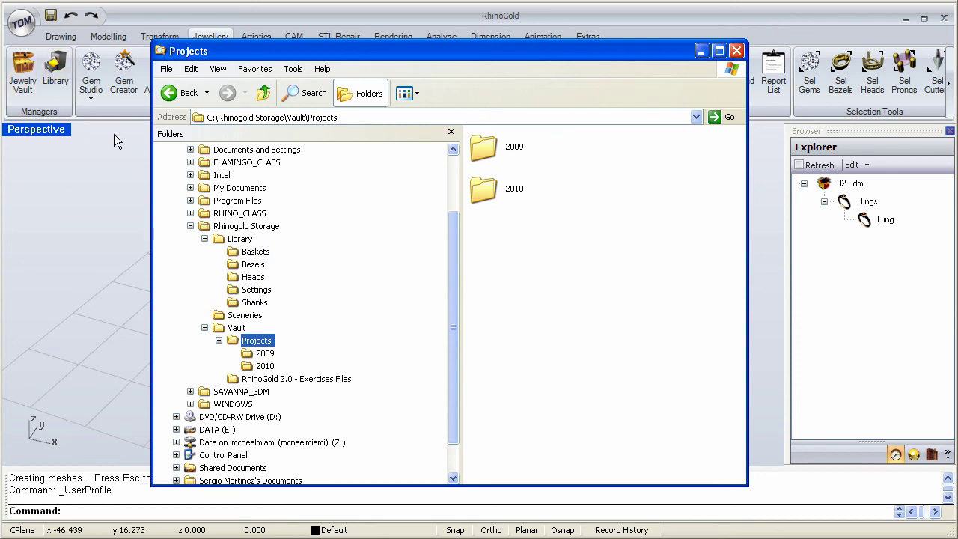
click(252, 227)
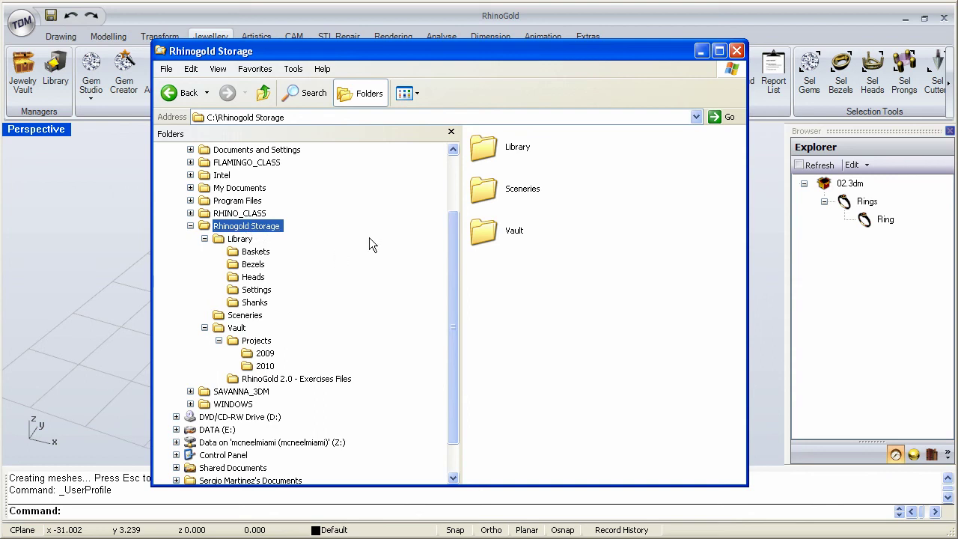
click(737, 51)
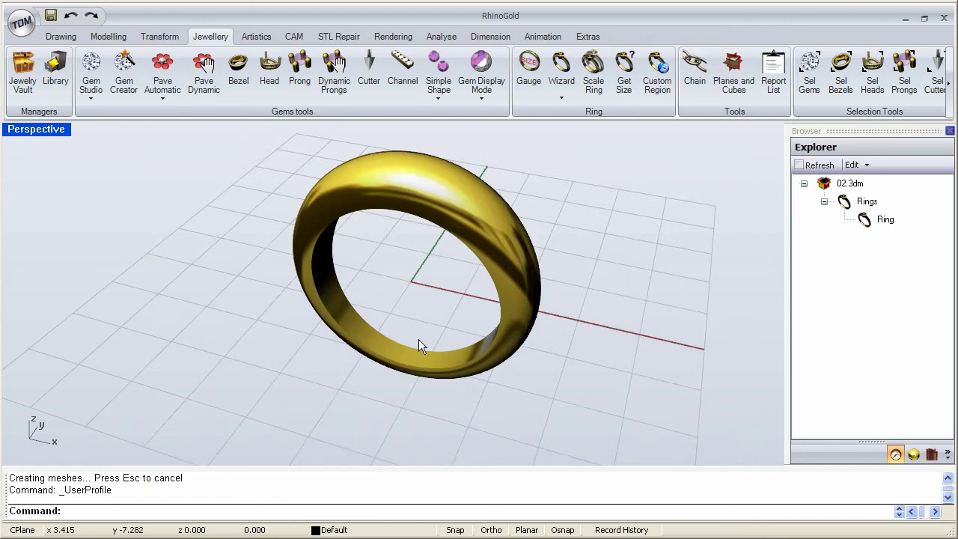
right_drag(533, 330, 478, 313)
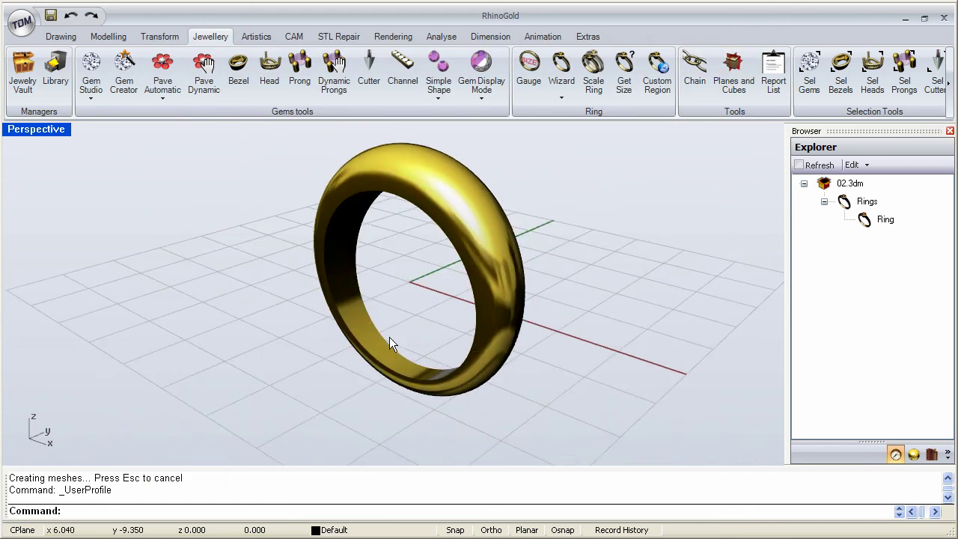